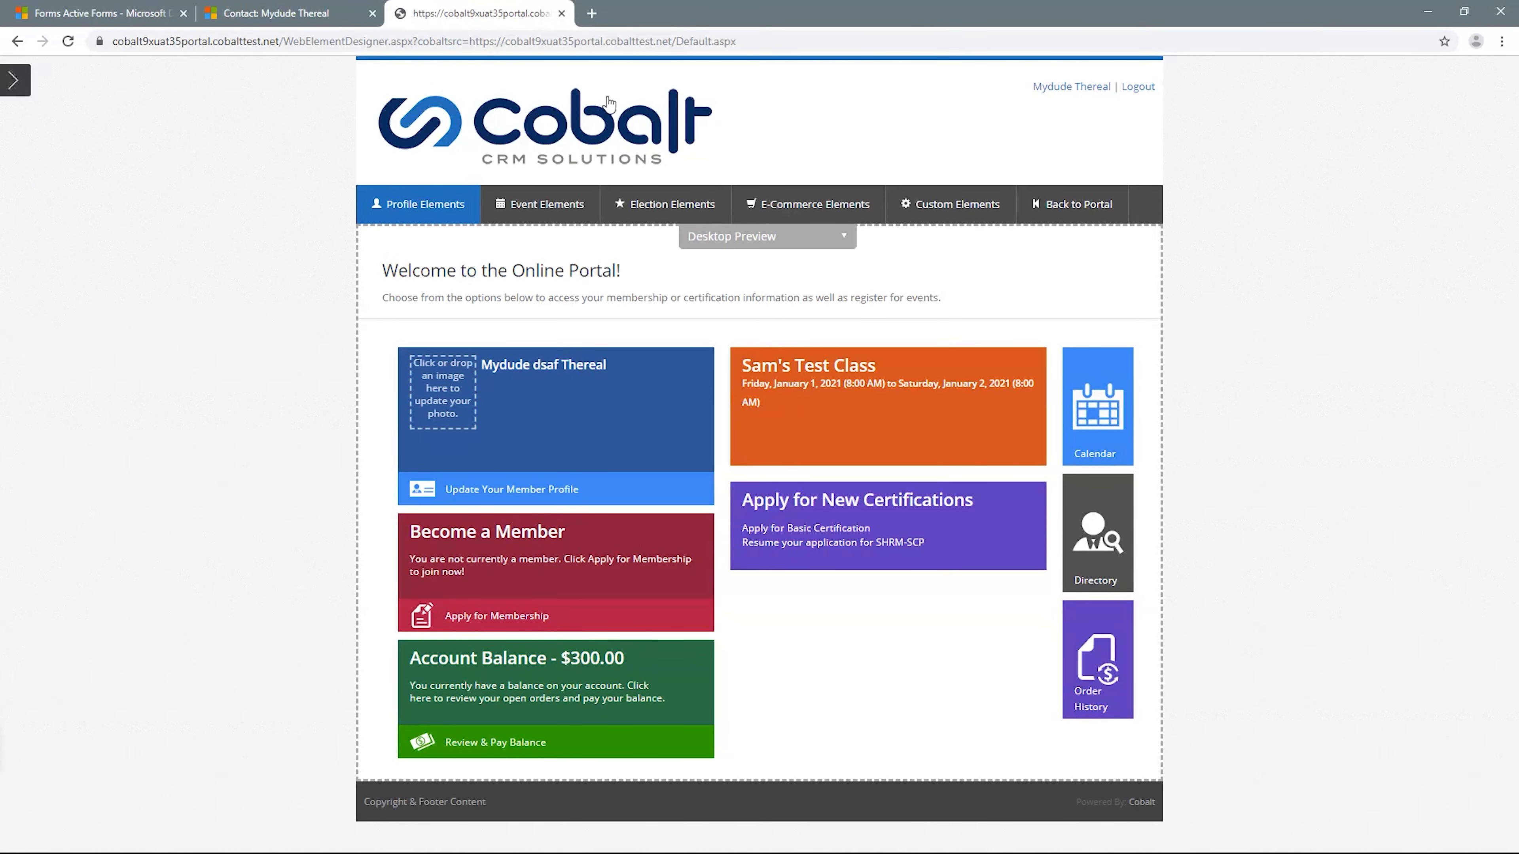
- Open a new Custom Form web element in the portal designer and bring up its form configuration options
left_click(921, 204)
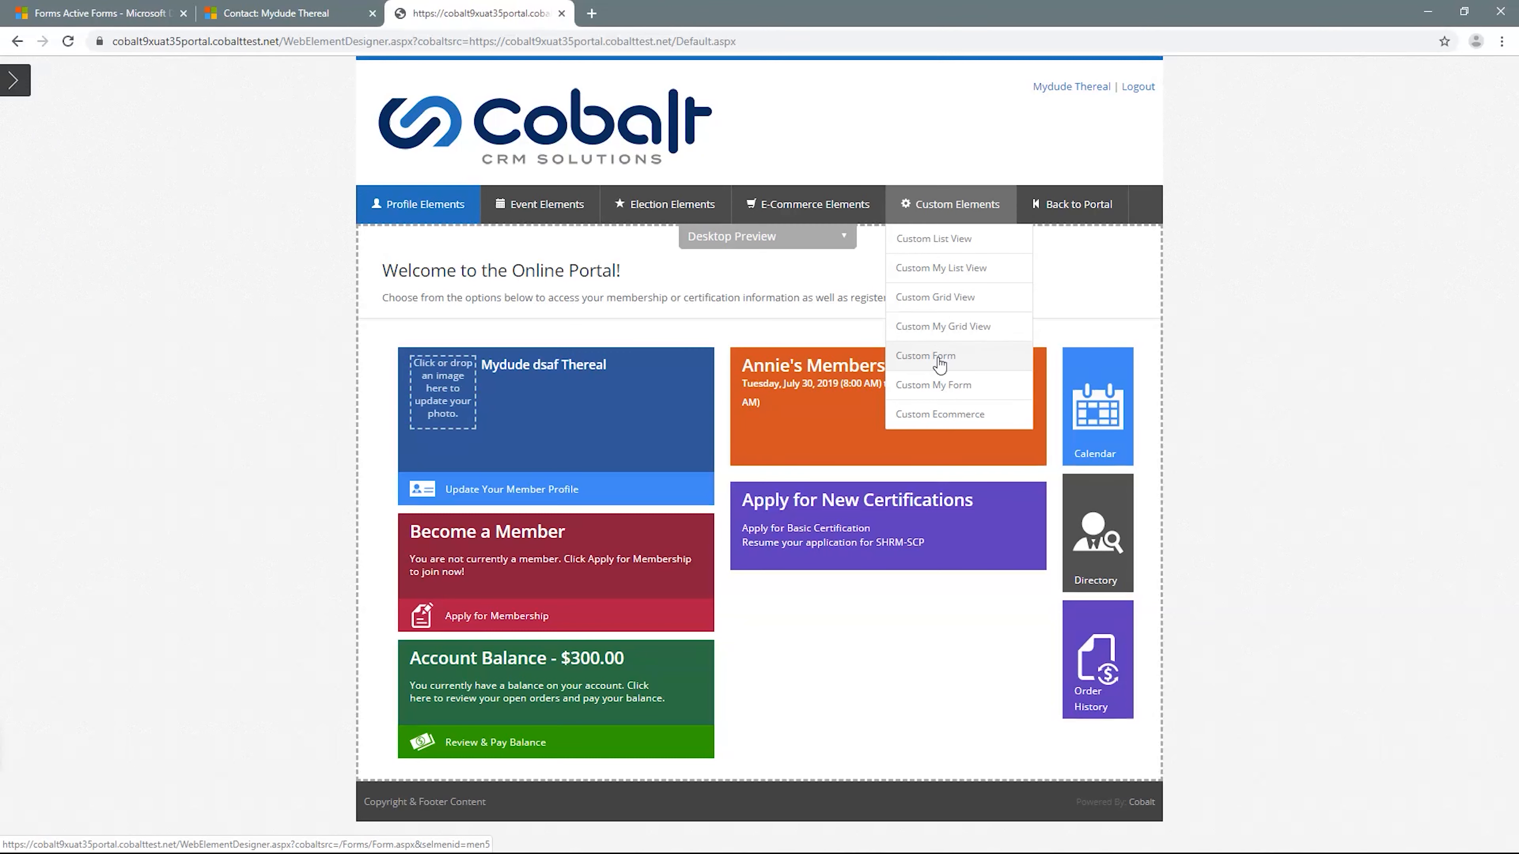
left_click(941, 359)
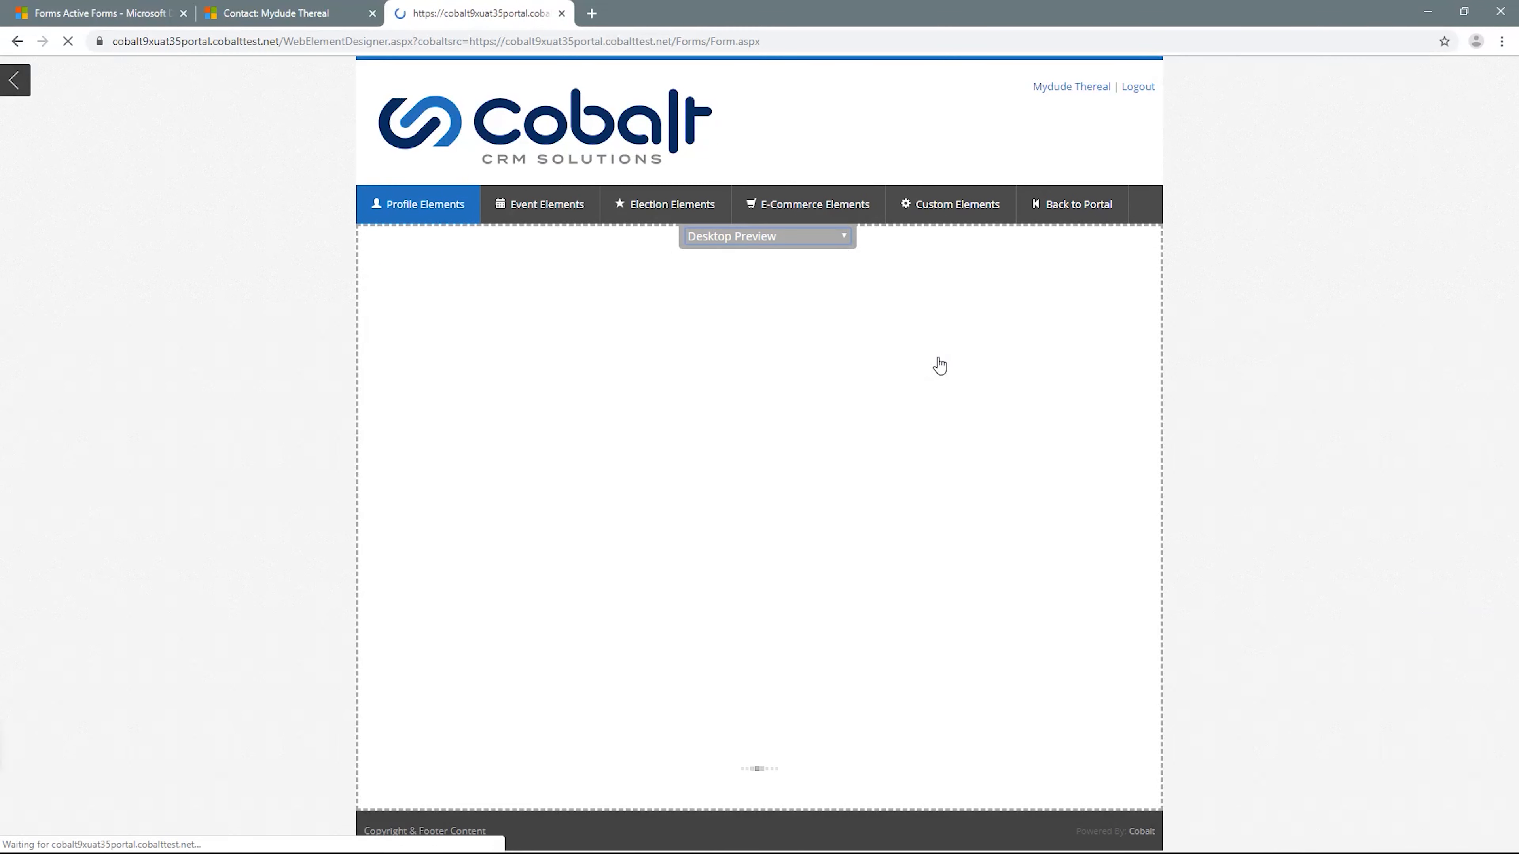
left_click(14, 78)
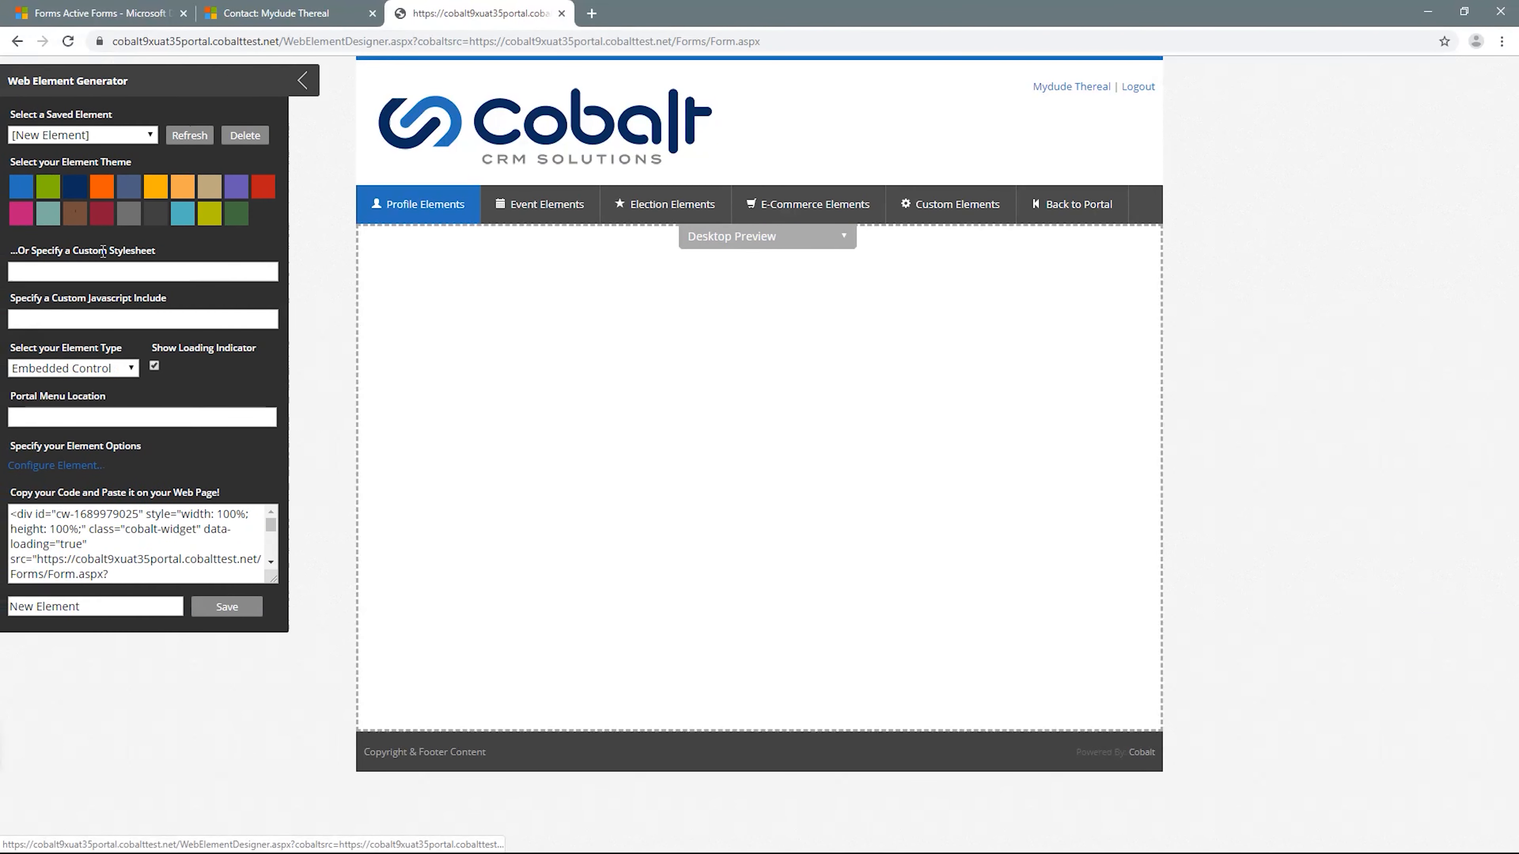
left_click(84, 469)
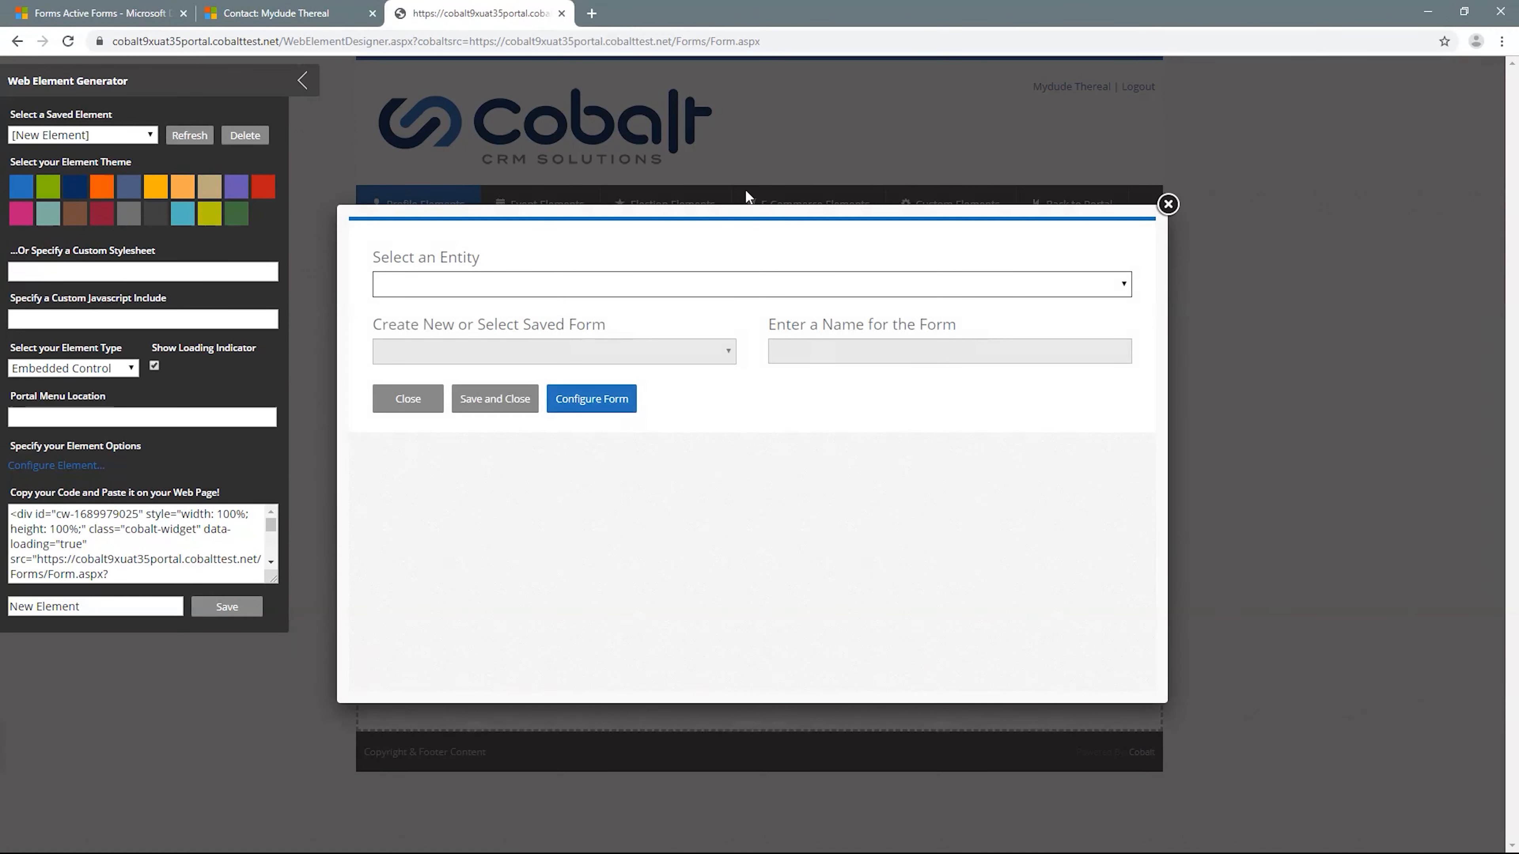
- Switch to Dynamics 365 and create a new form record, named with the owner's first name plus "test form", and save it
left_click(81, 8)
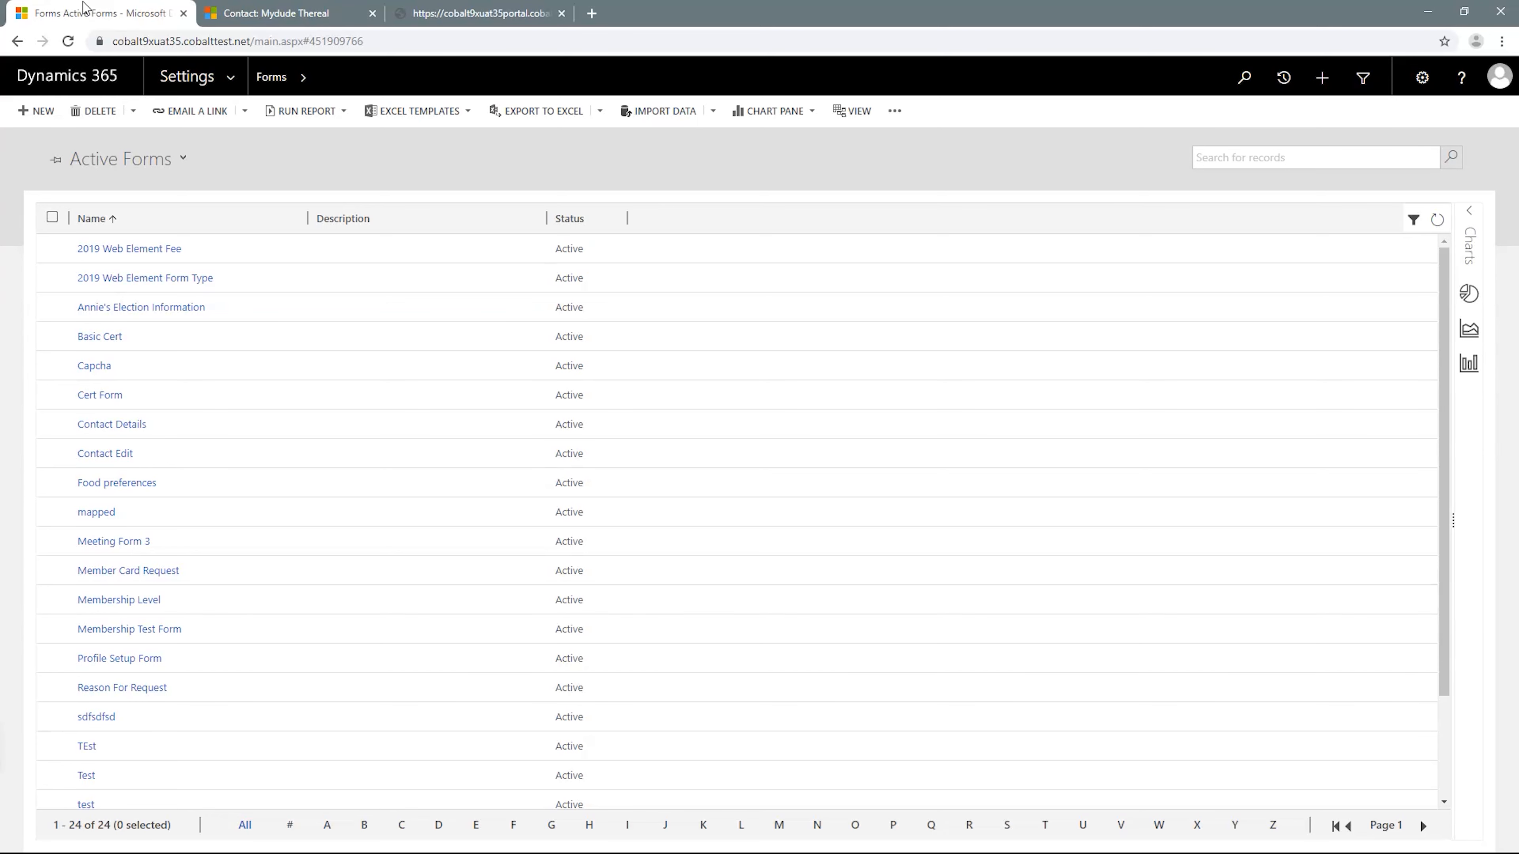
left_click(41, 112)
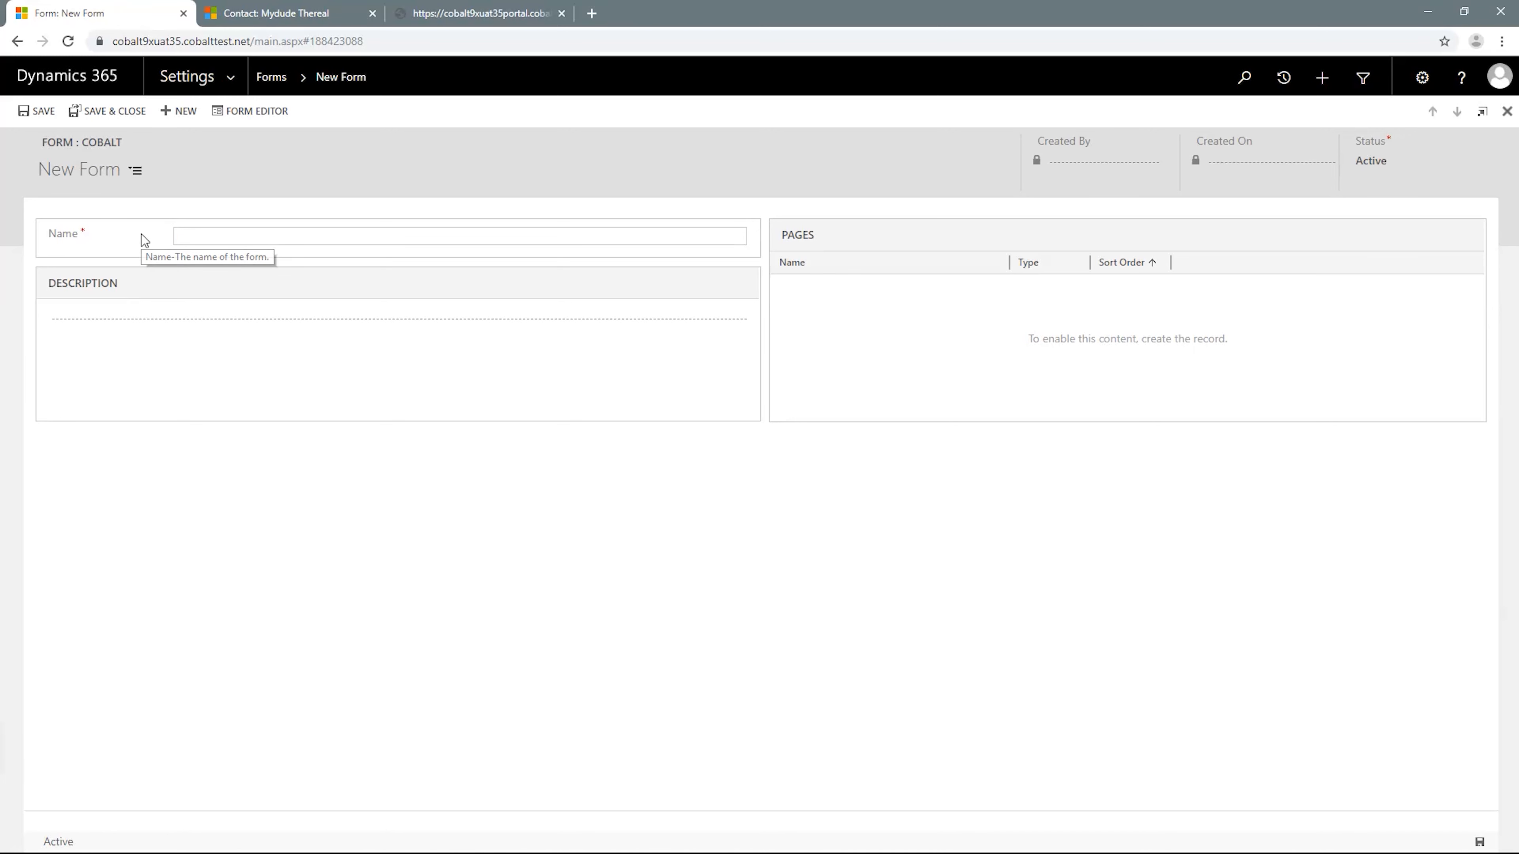
type("Ni8us")
key("BackSpace")
type("ush")
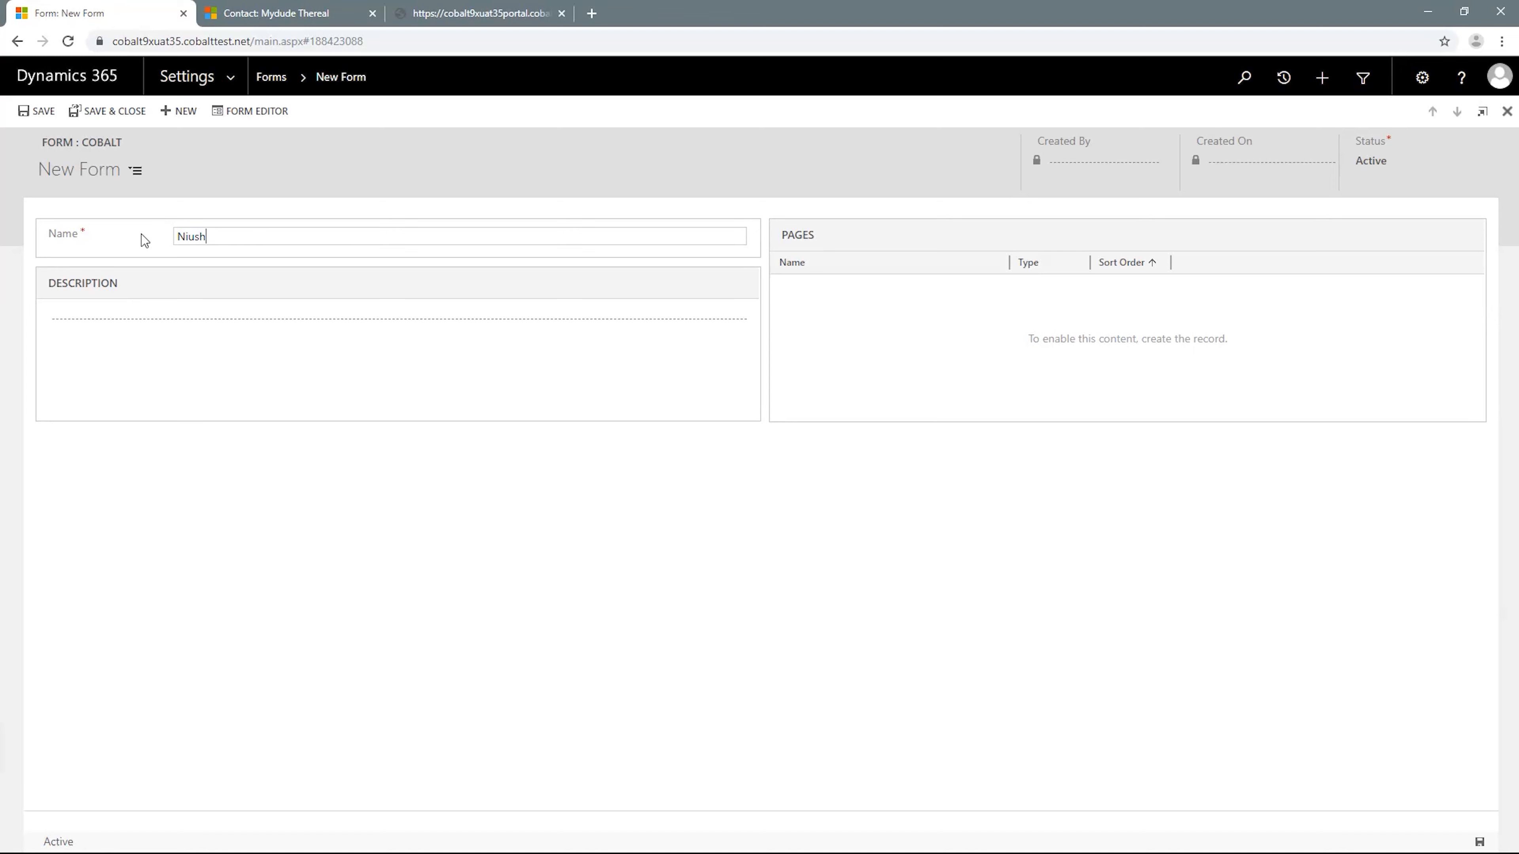
type("a's test form")
left_click(38, 111)
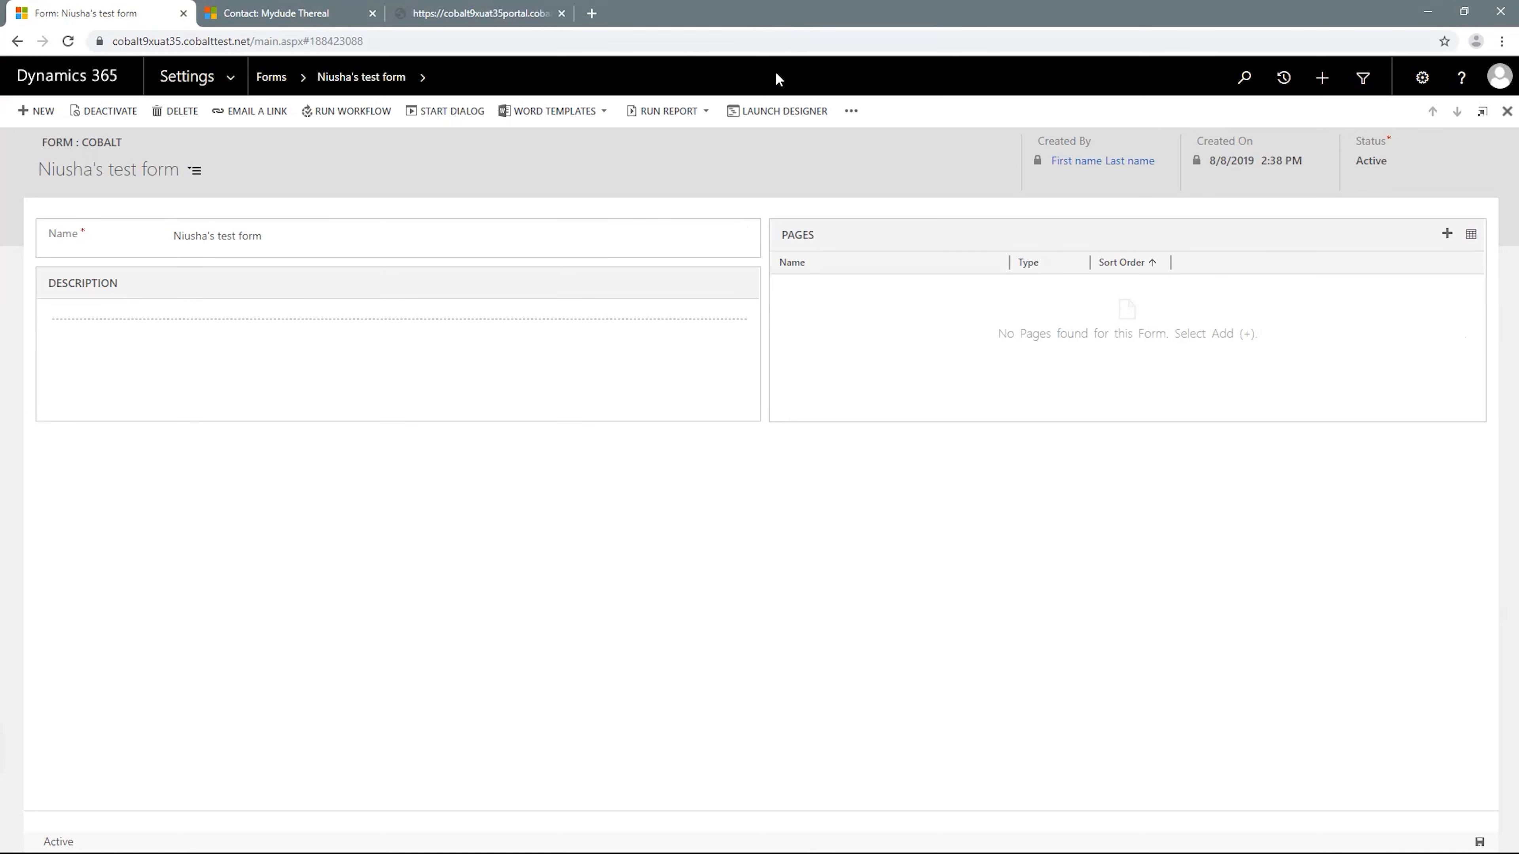
- Launch the form designer, choose Meeting Registration (Form Response) as the related entity, and open the form configuration
left_click(774, 111)
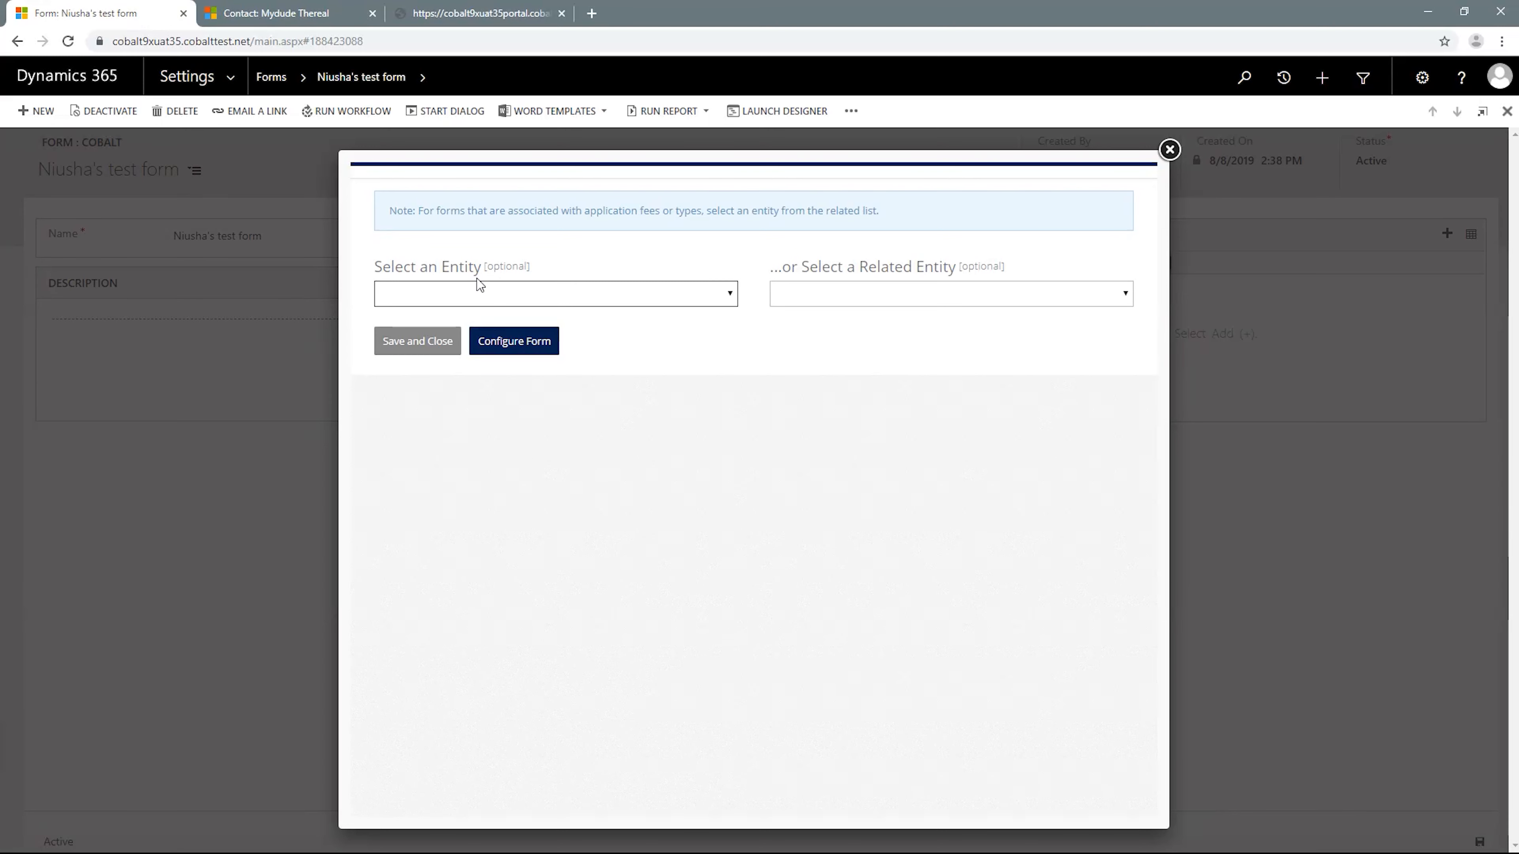
left_click(807, 293)
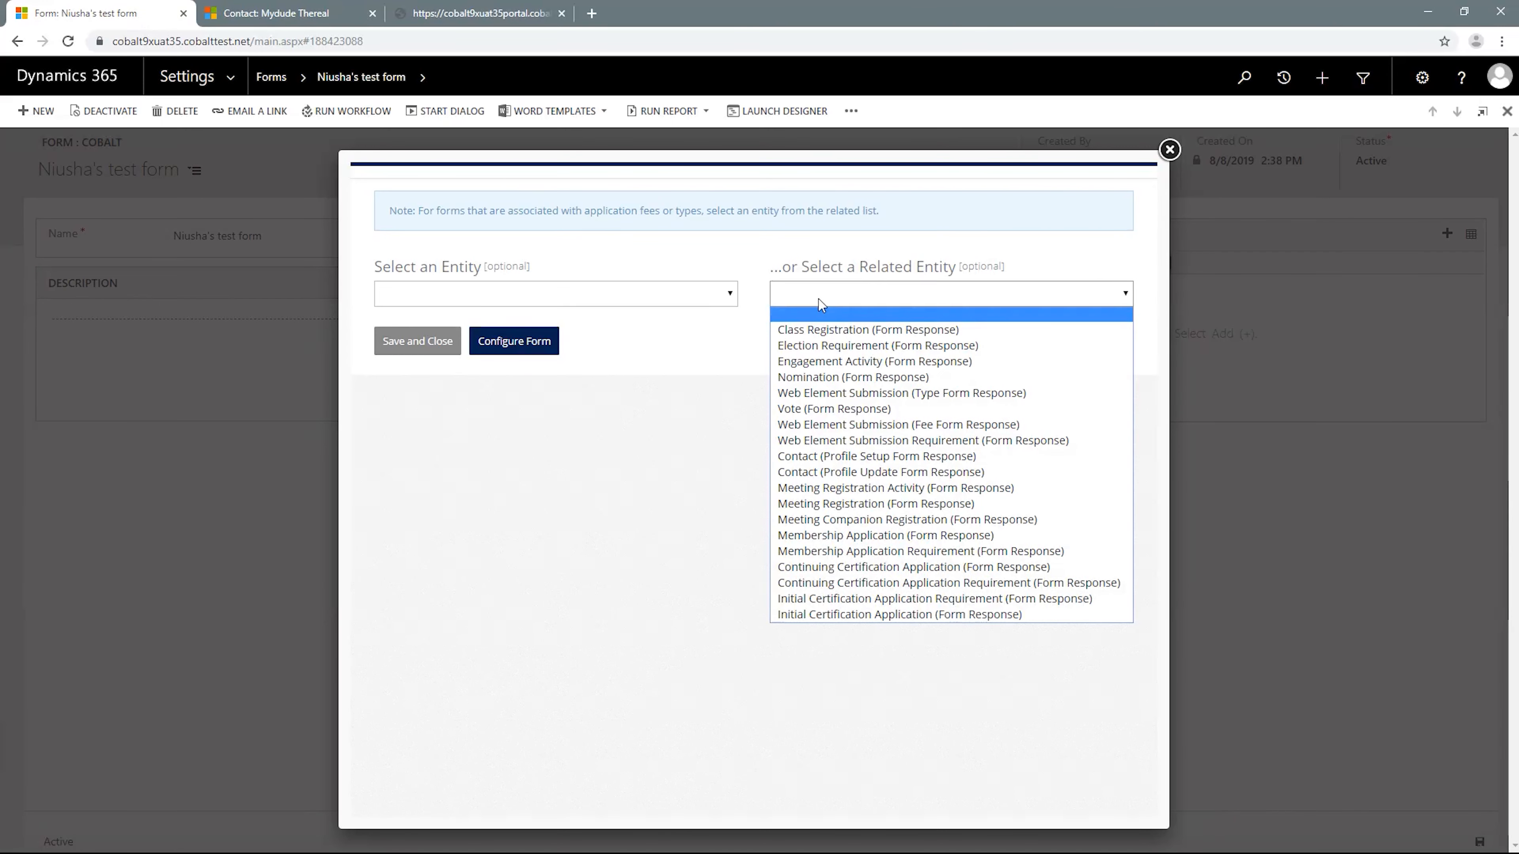
key("m")
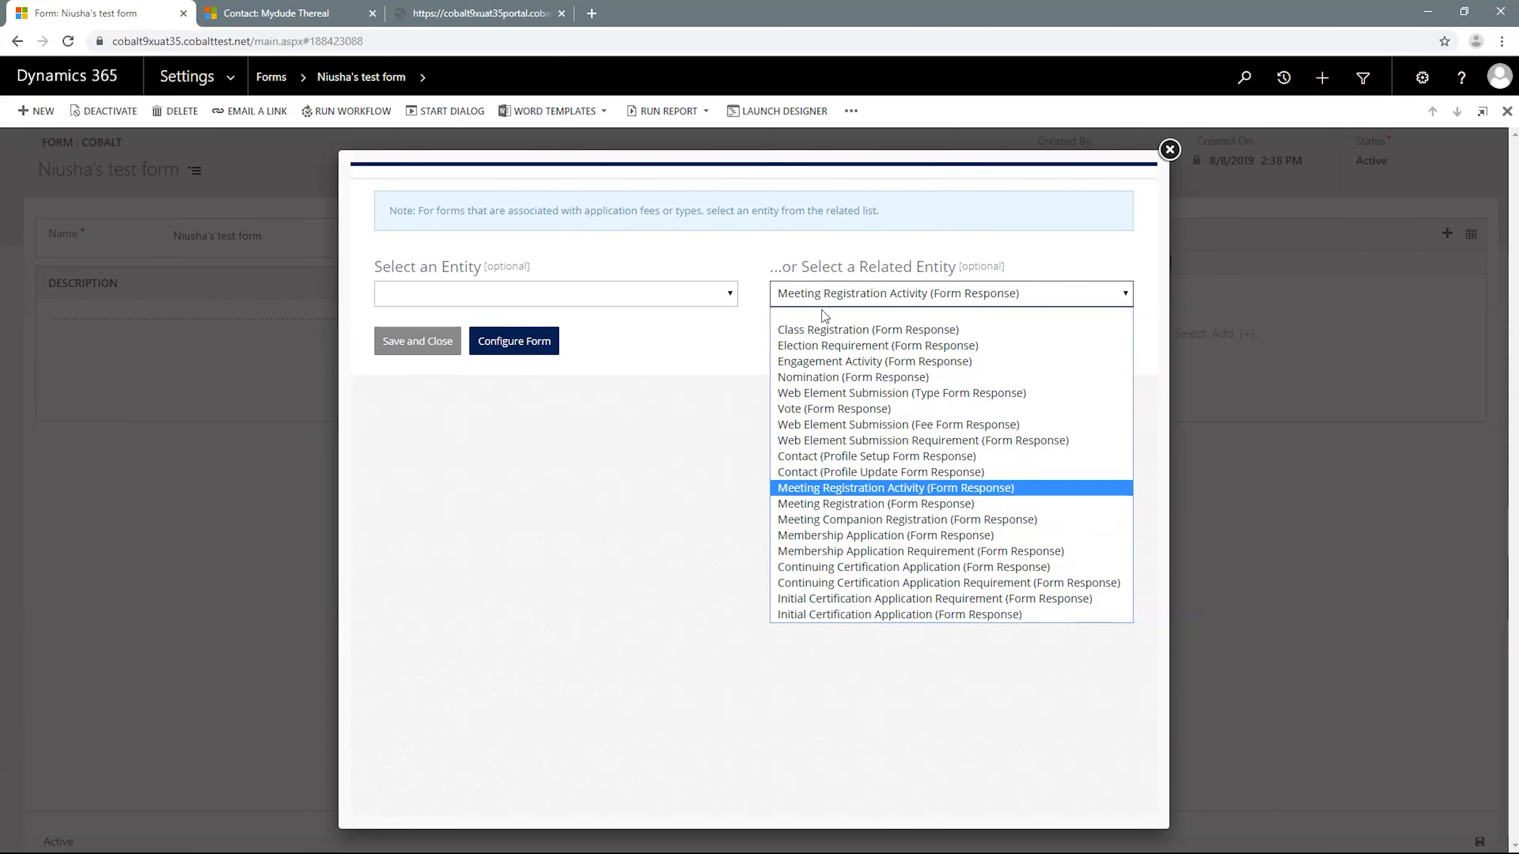
key("Down")
key("Return")
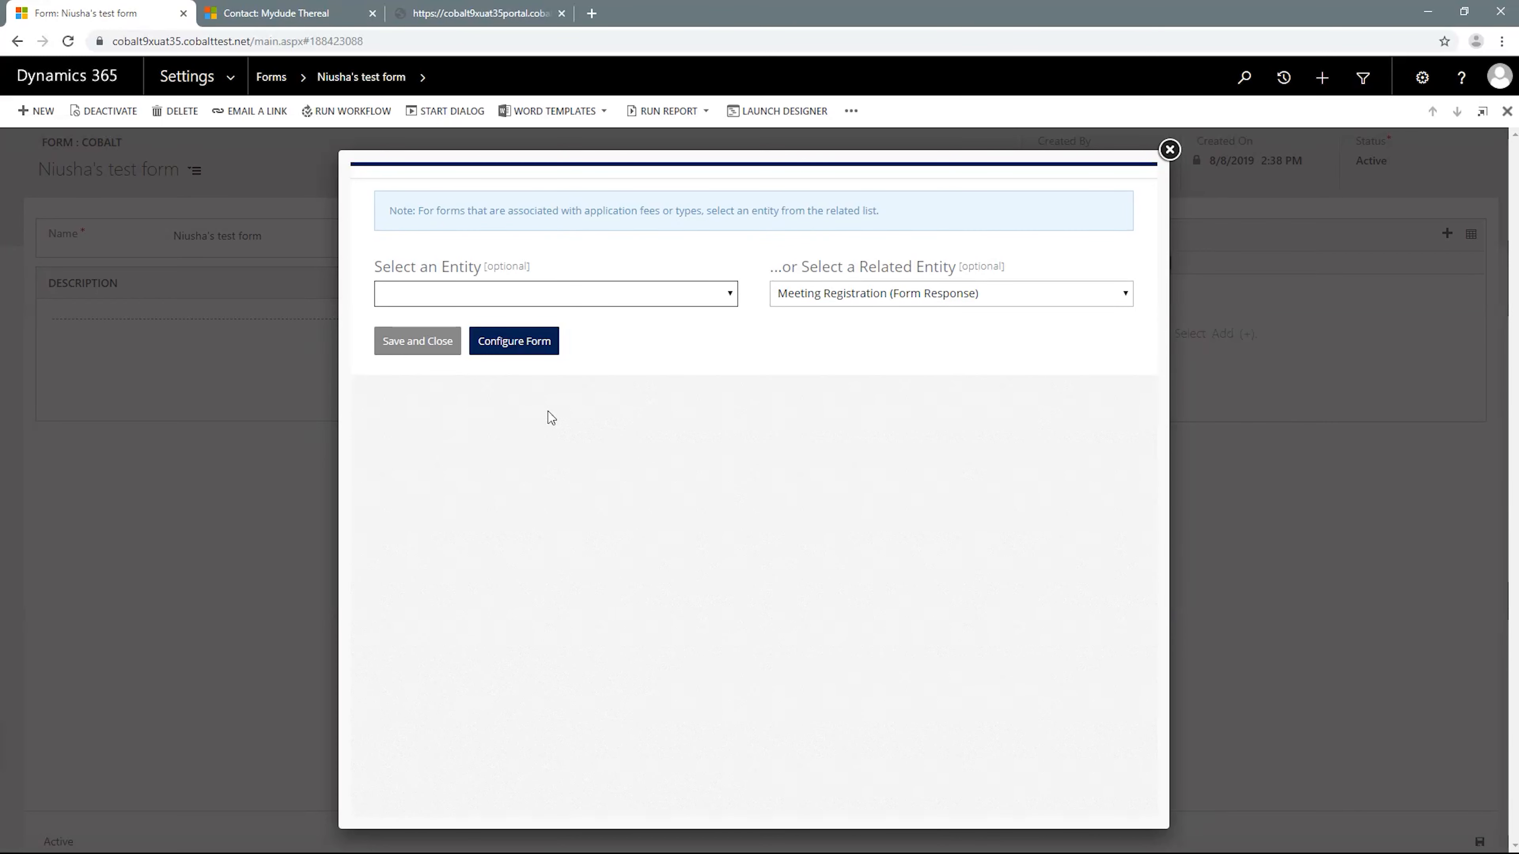
left_click(526, 346)
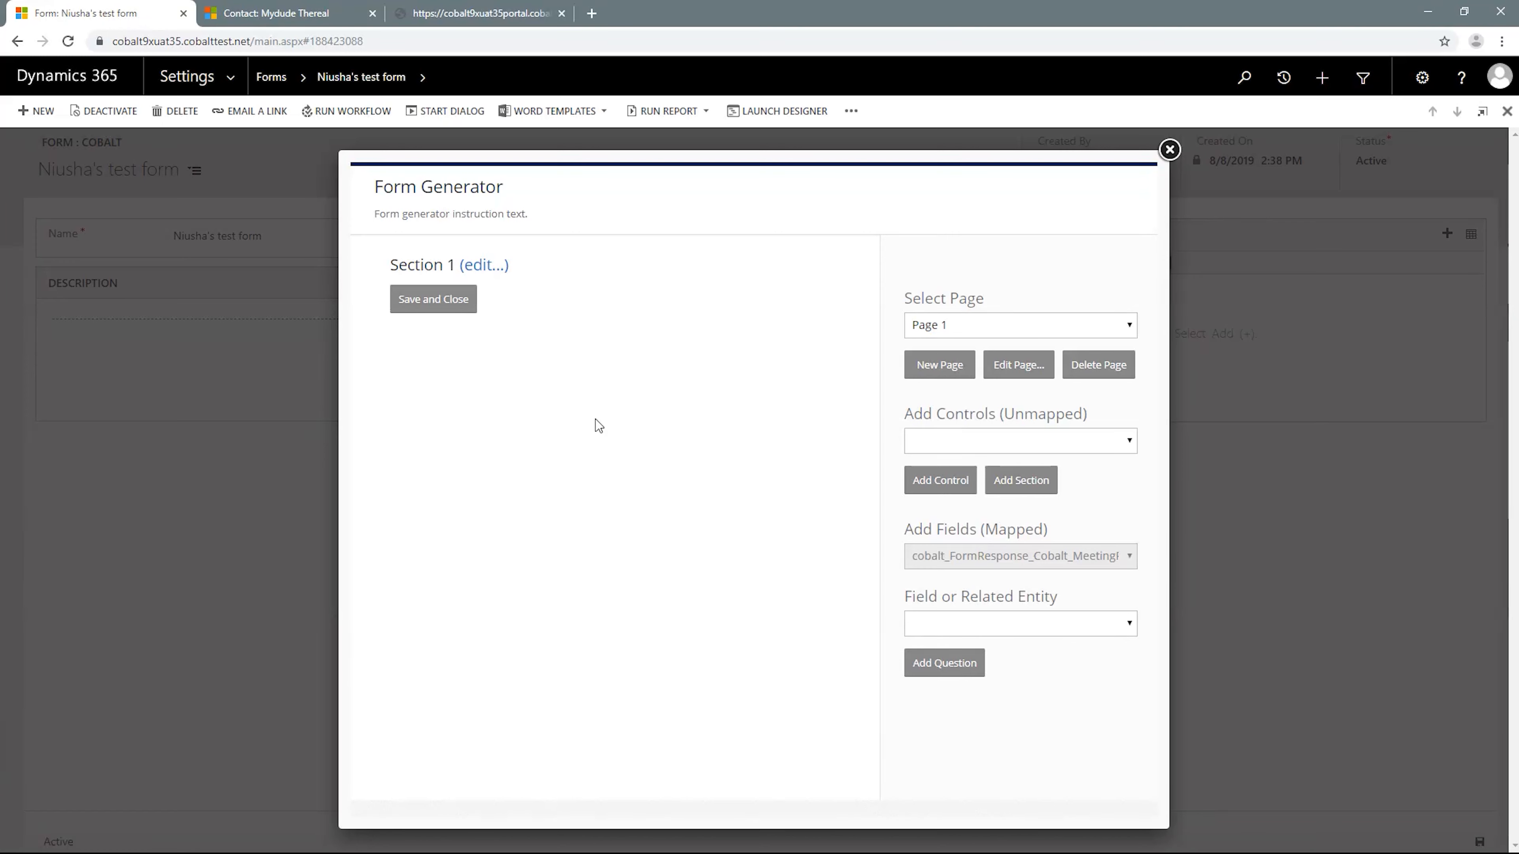
- Review Page 1's page types and sort order option, keep it as a Question Page, and save the page
left_click(1018, 362)
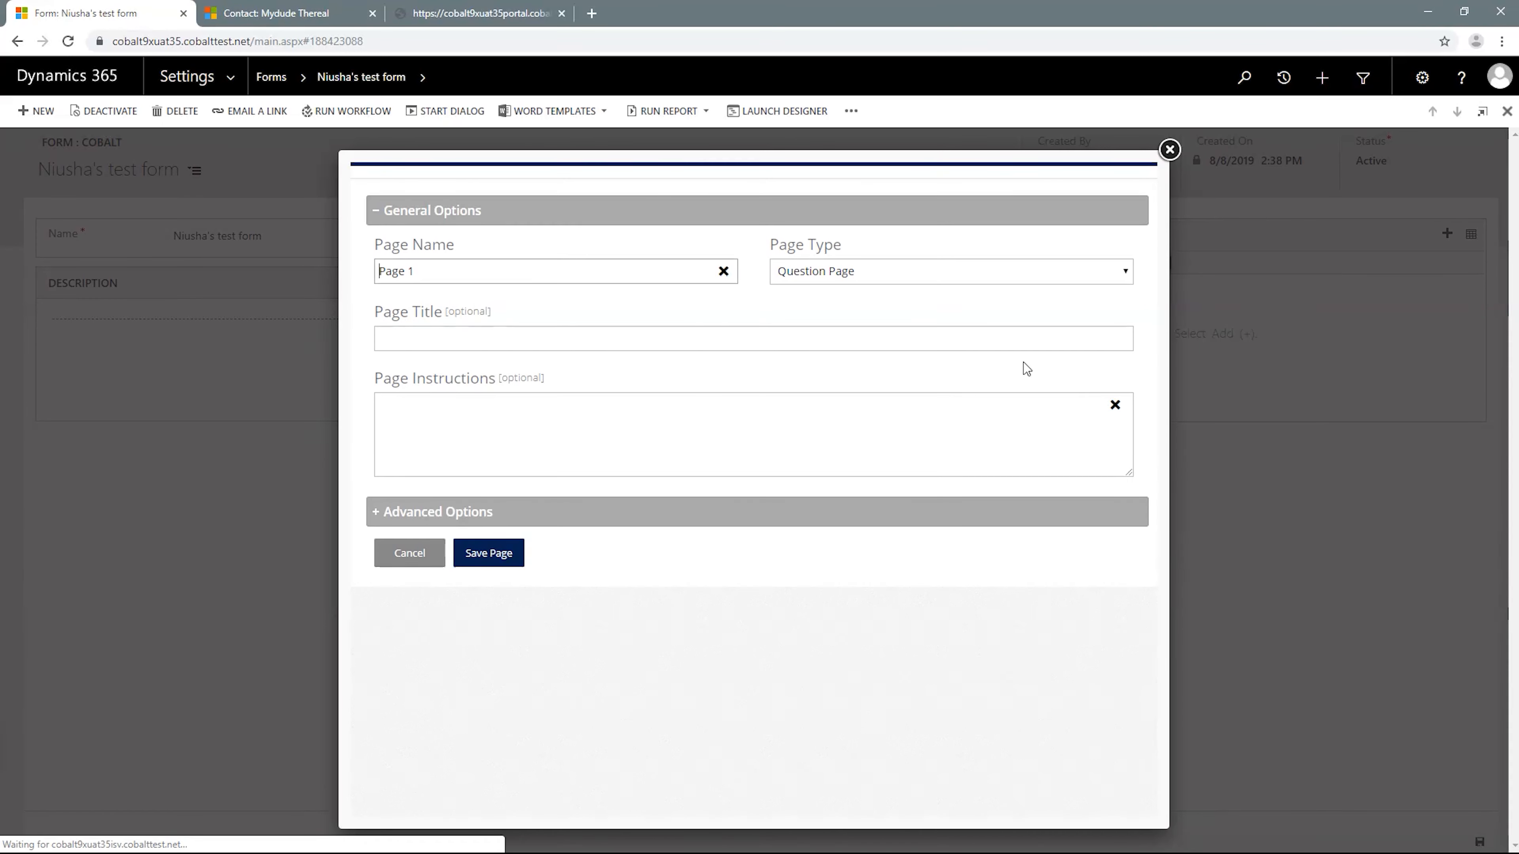
left_click(926, 278)
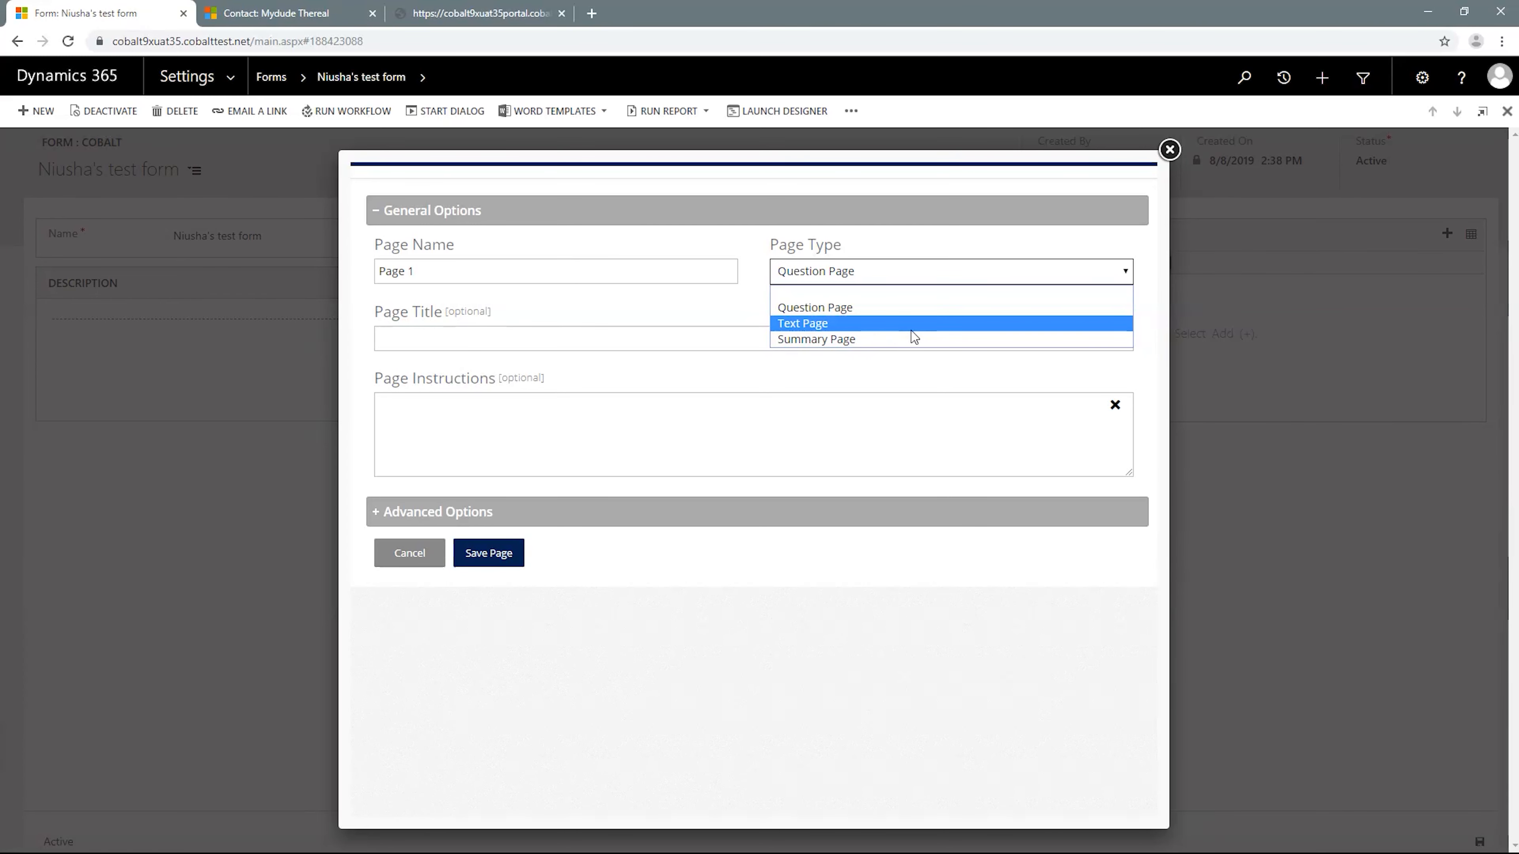
key("Down")
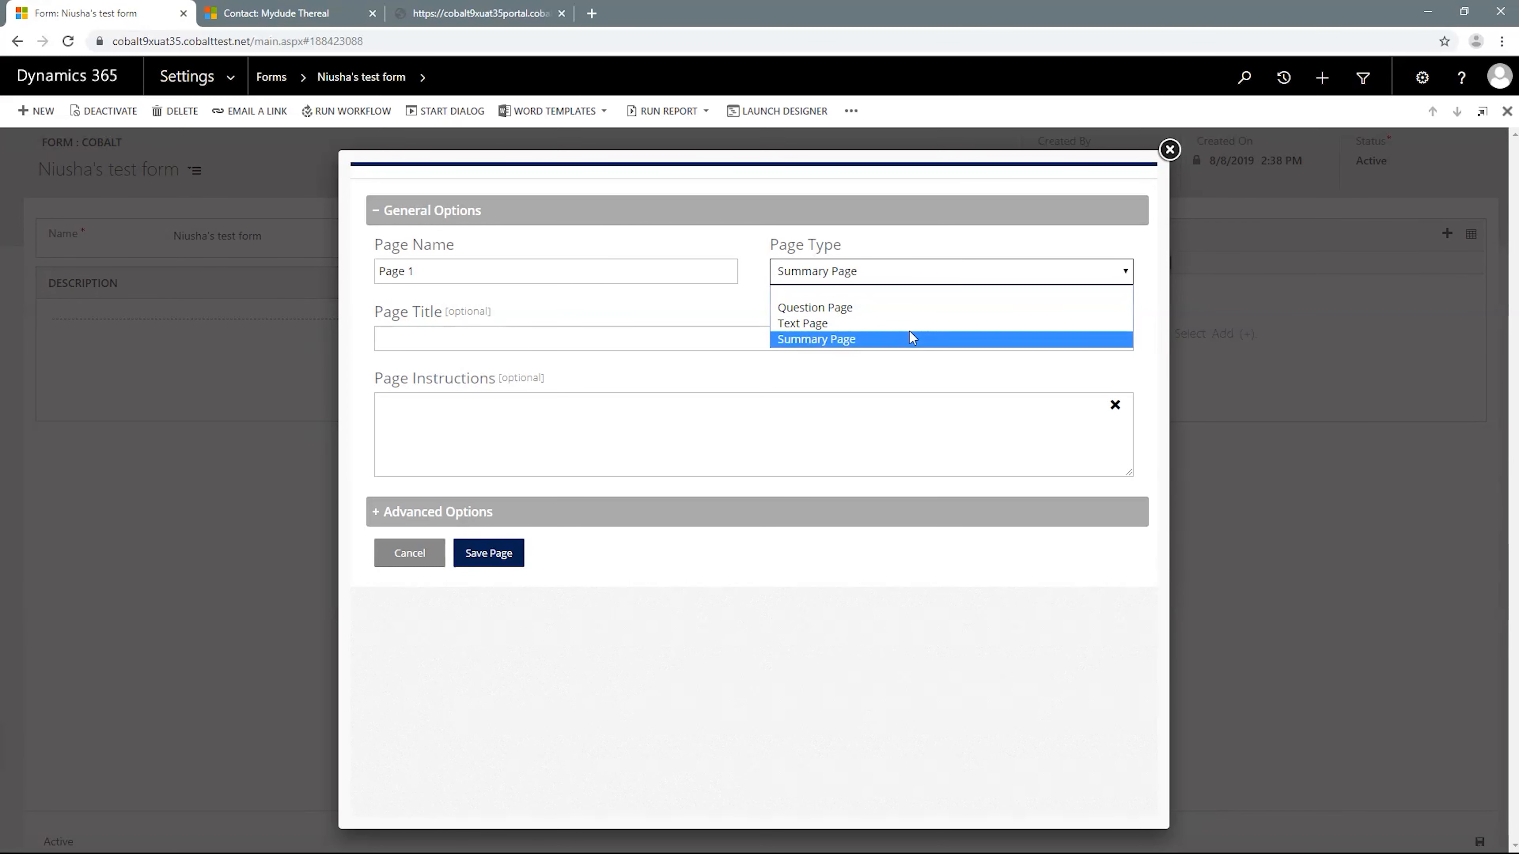
left_click(831, 376)
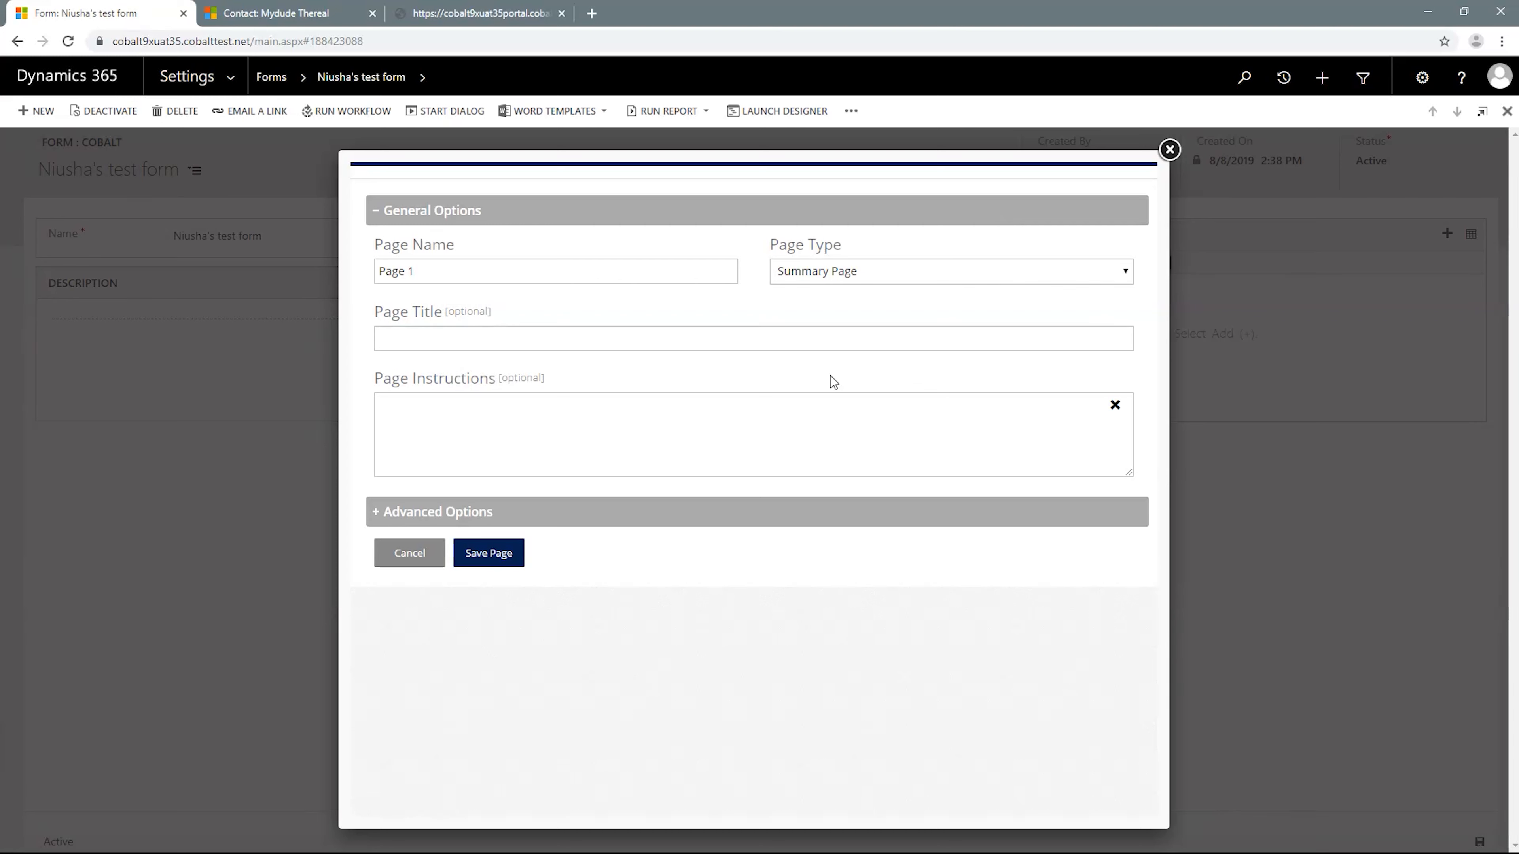
left_click(835, 275)
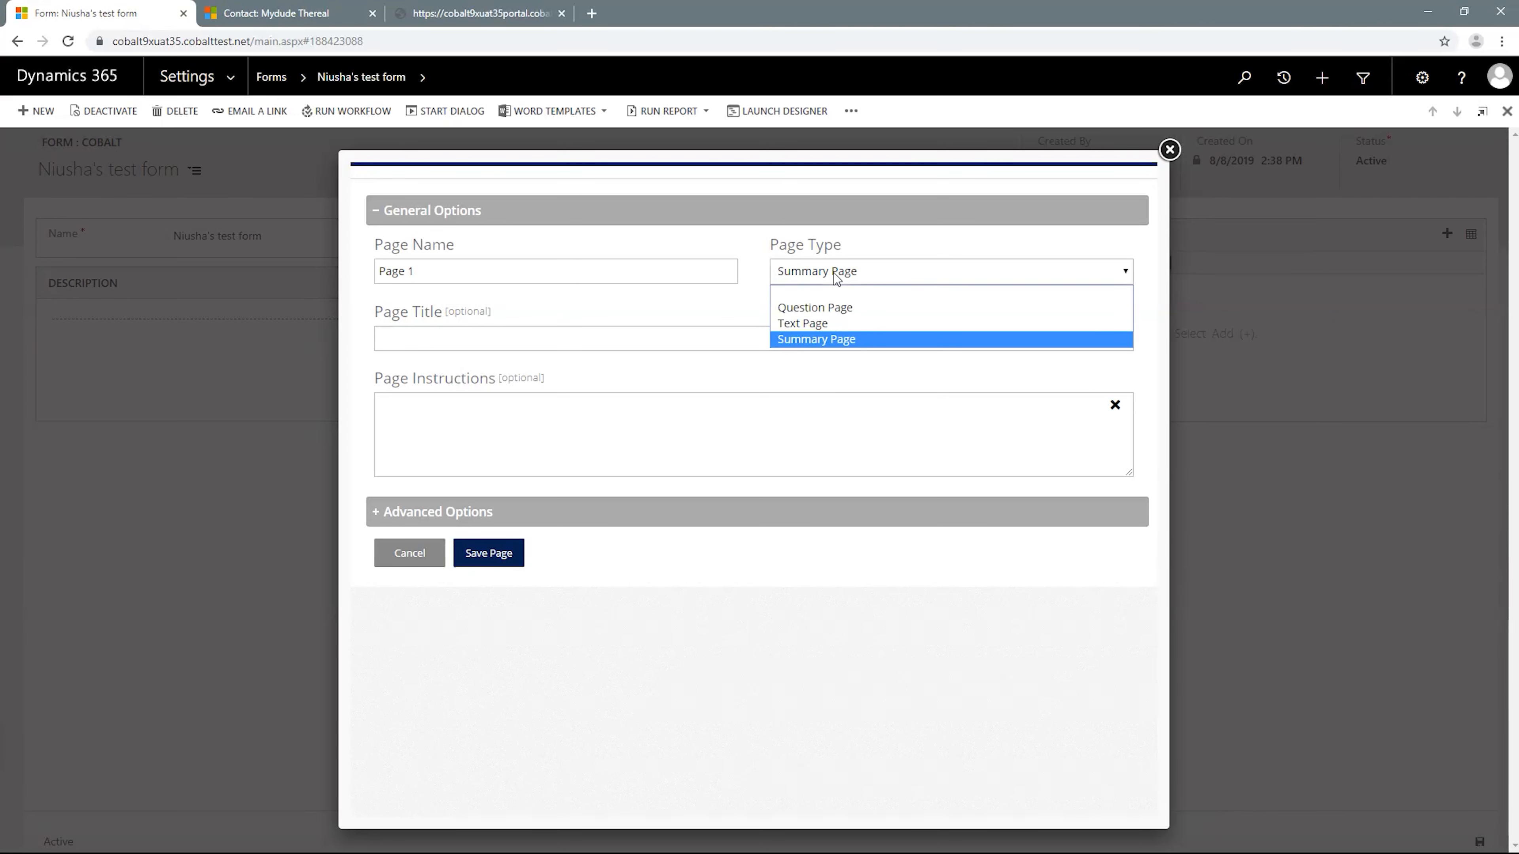
left_click(829, 309)
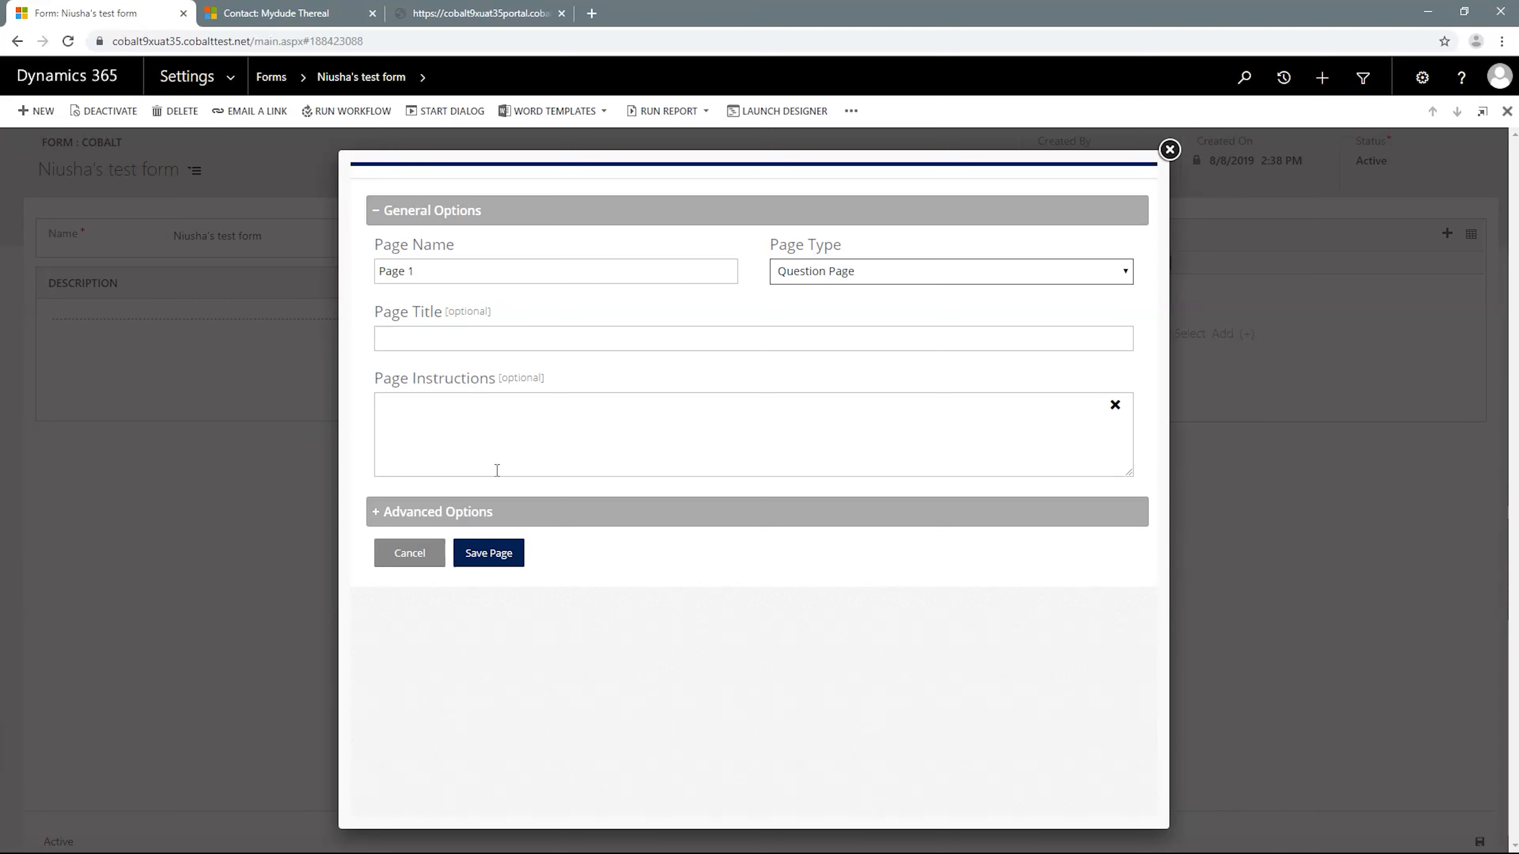
left_click(483, 512)
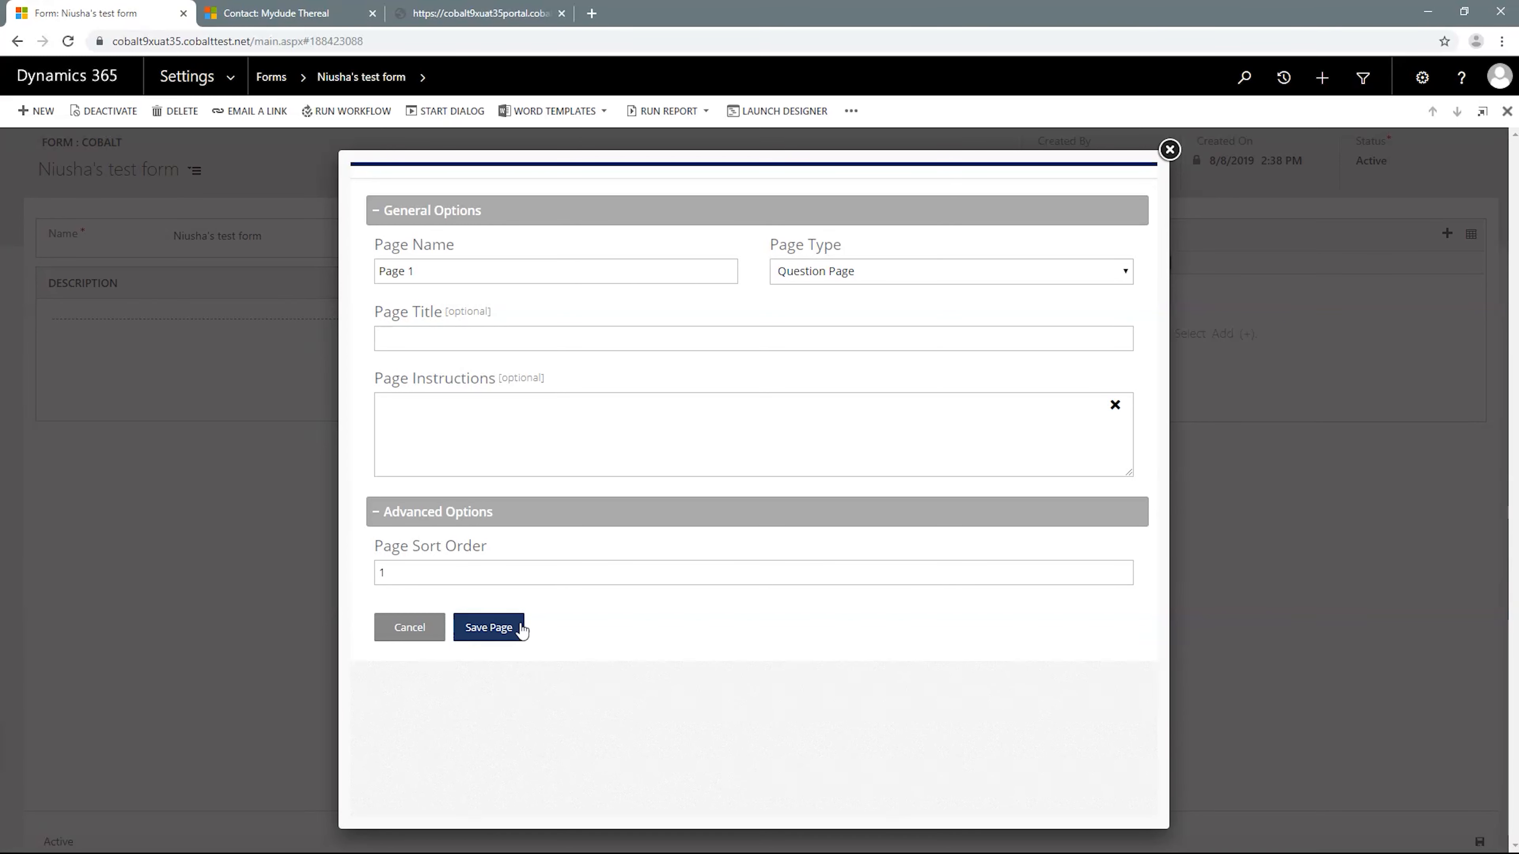
left_click(495, 637)
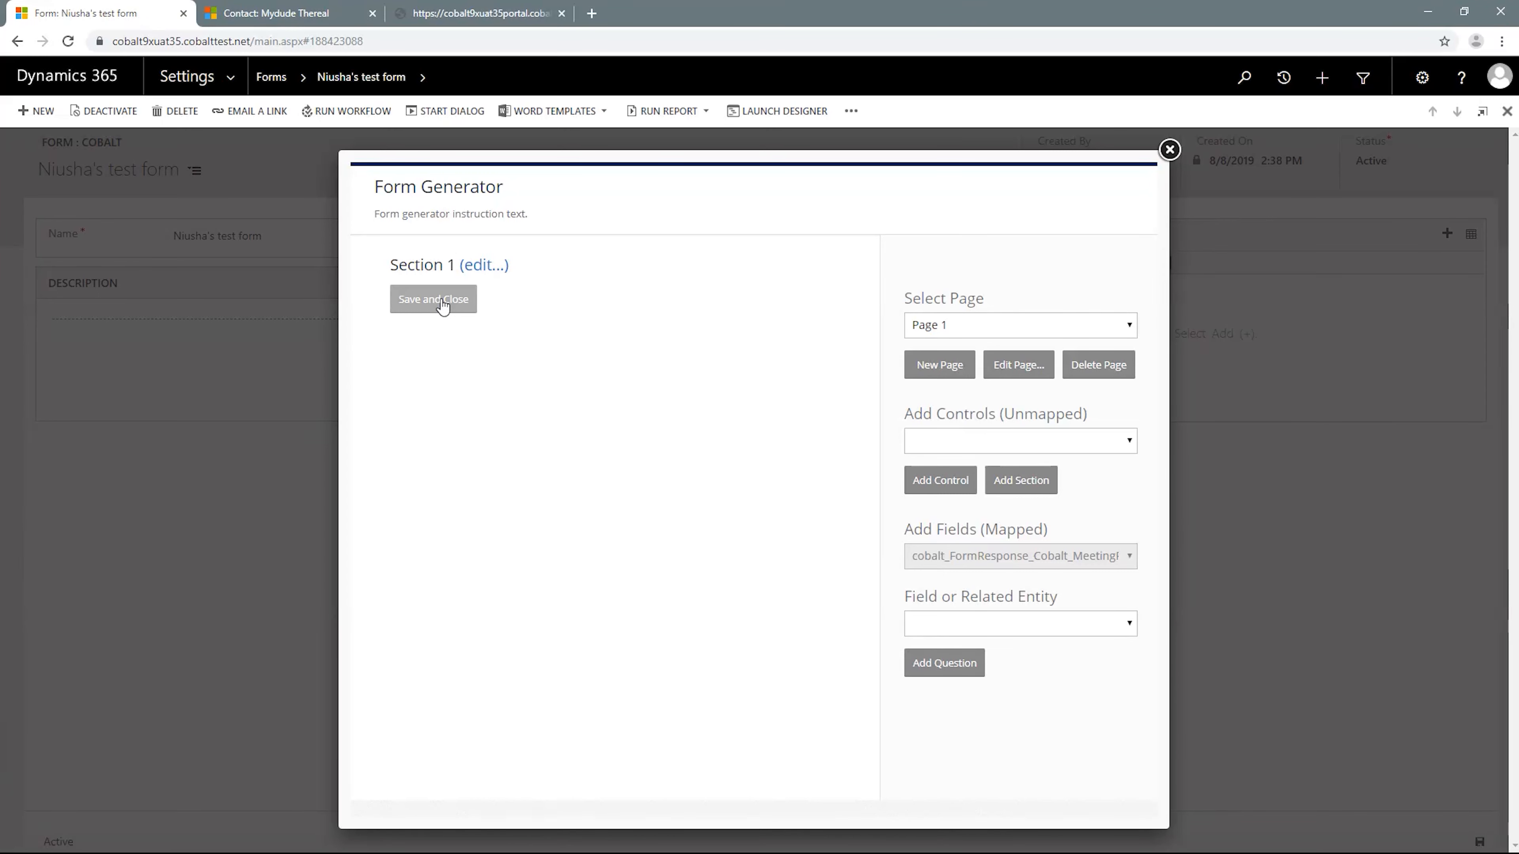
- Review Section 1's label and sort order settings, including the advanced options, and save the section
left_click(475, 269)
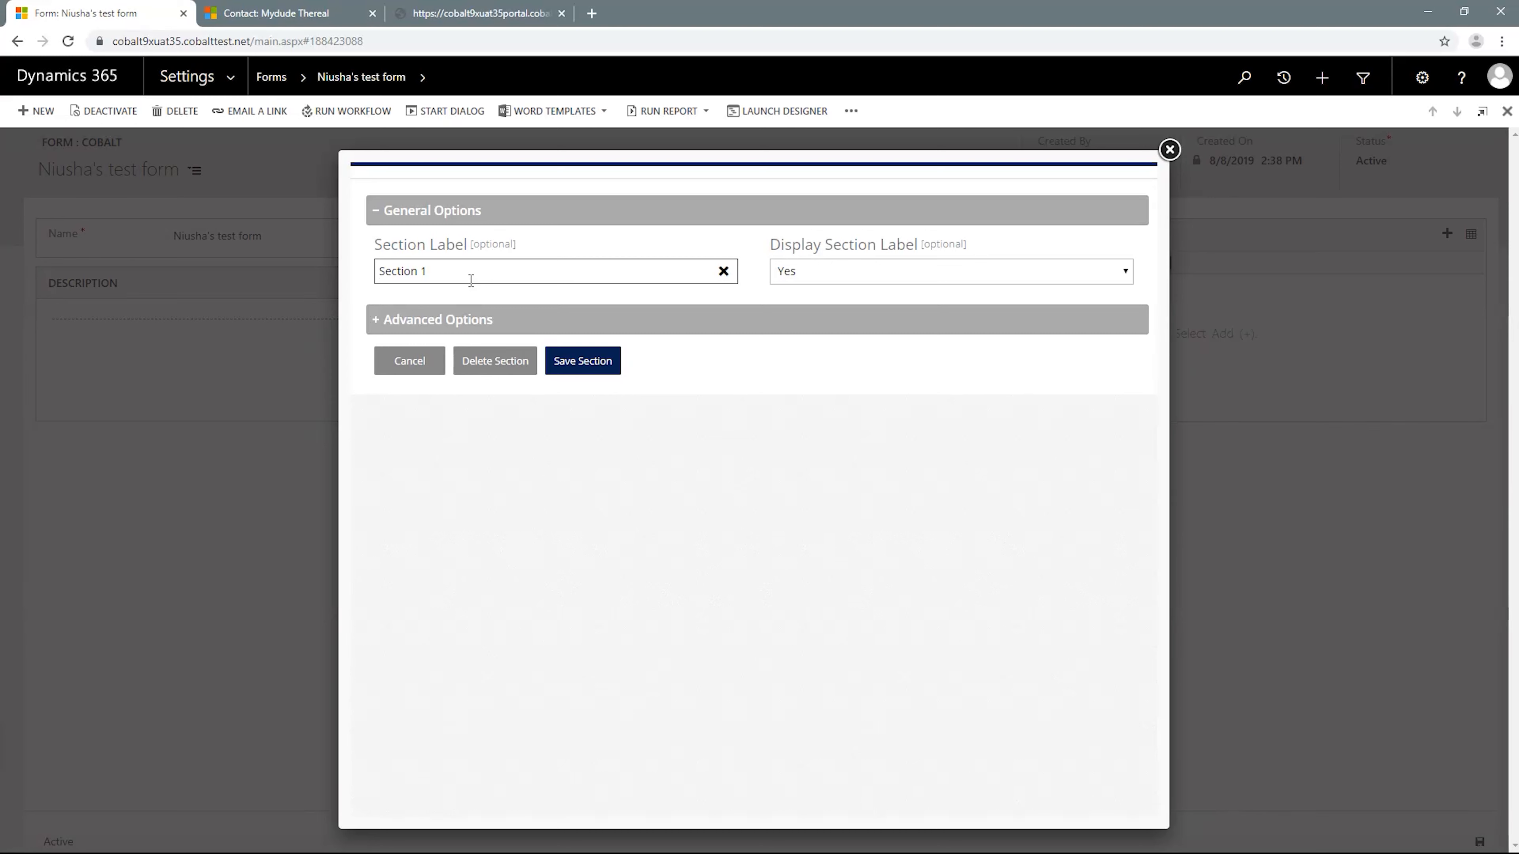
left_click(473, 323)
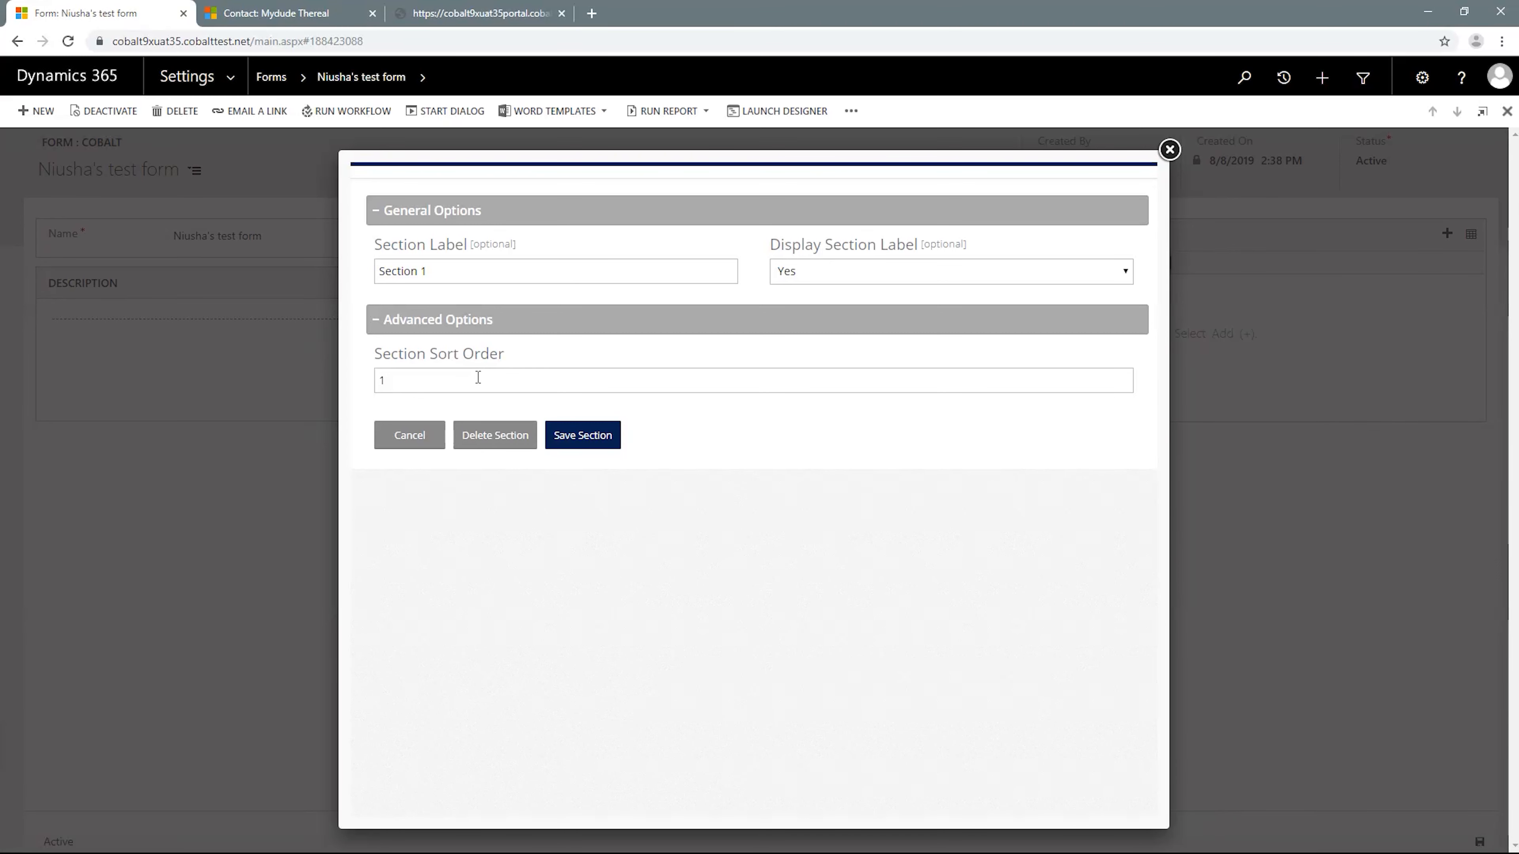
left_click(586, 446)
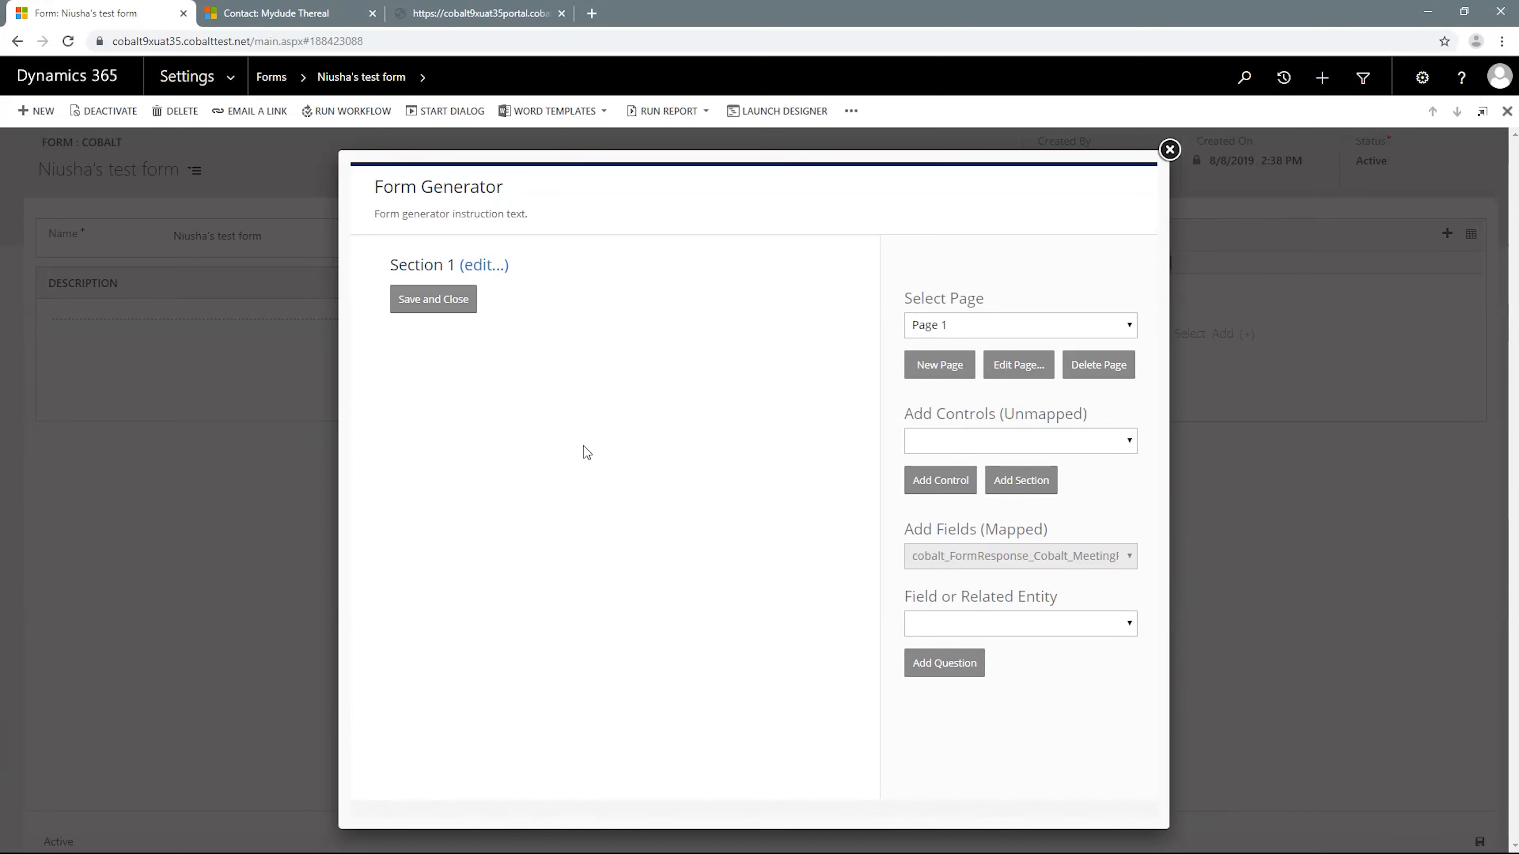
- Add a second section to Page 1 and open that section for editing
left_click(1022, 482)
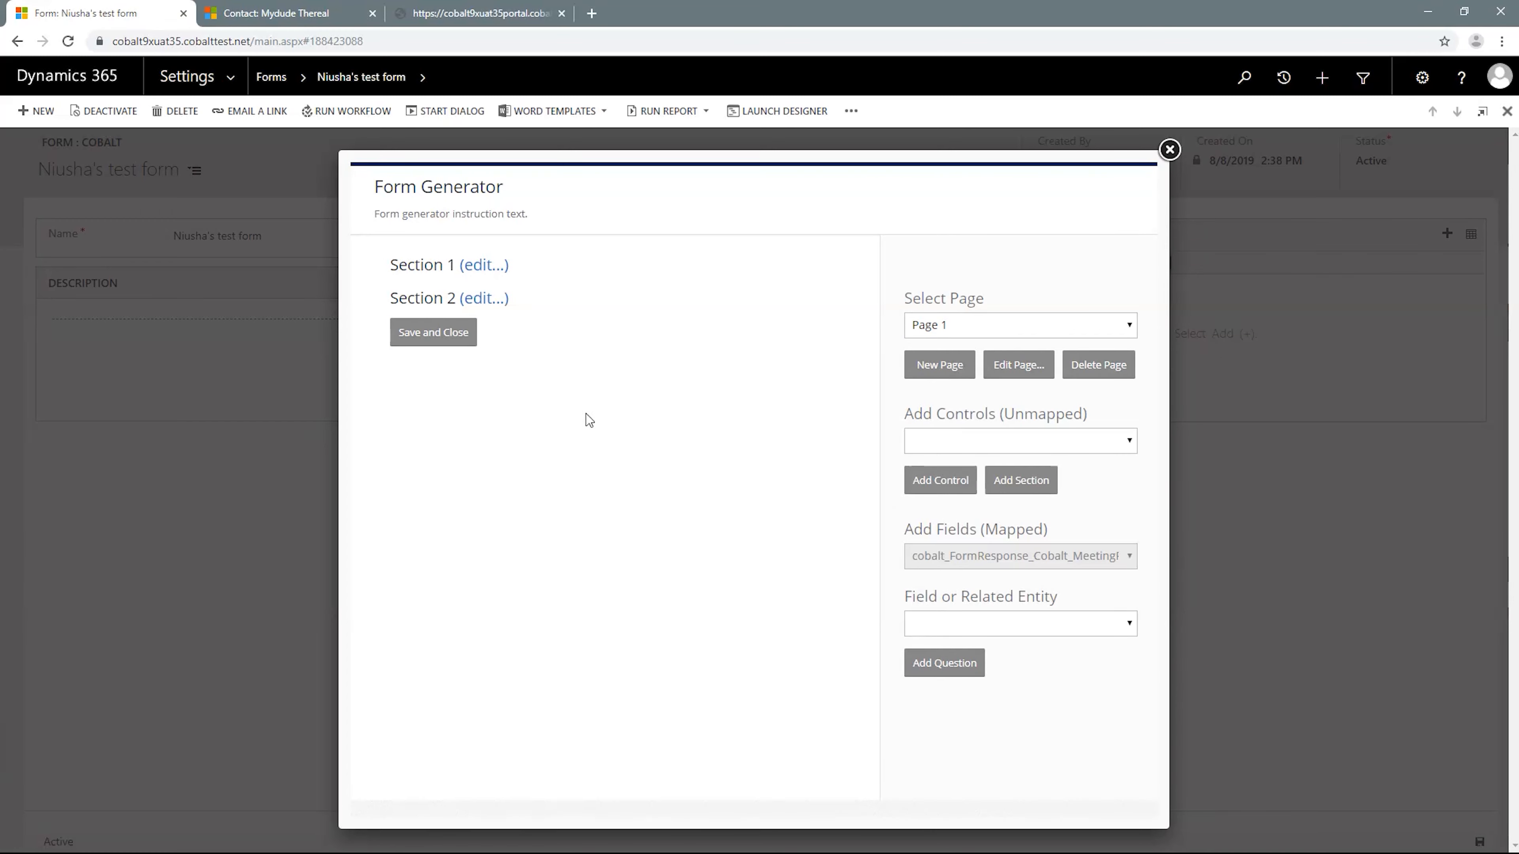
left_click(498, 300)
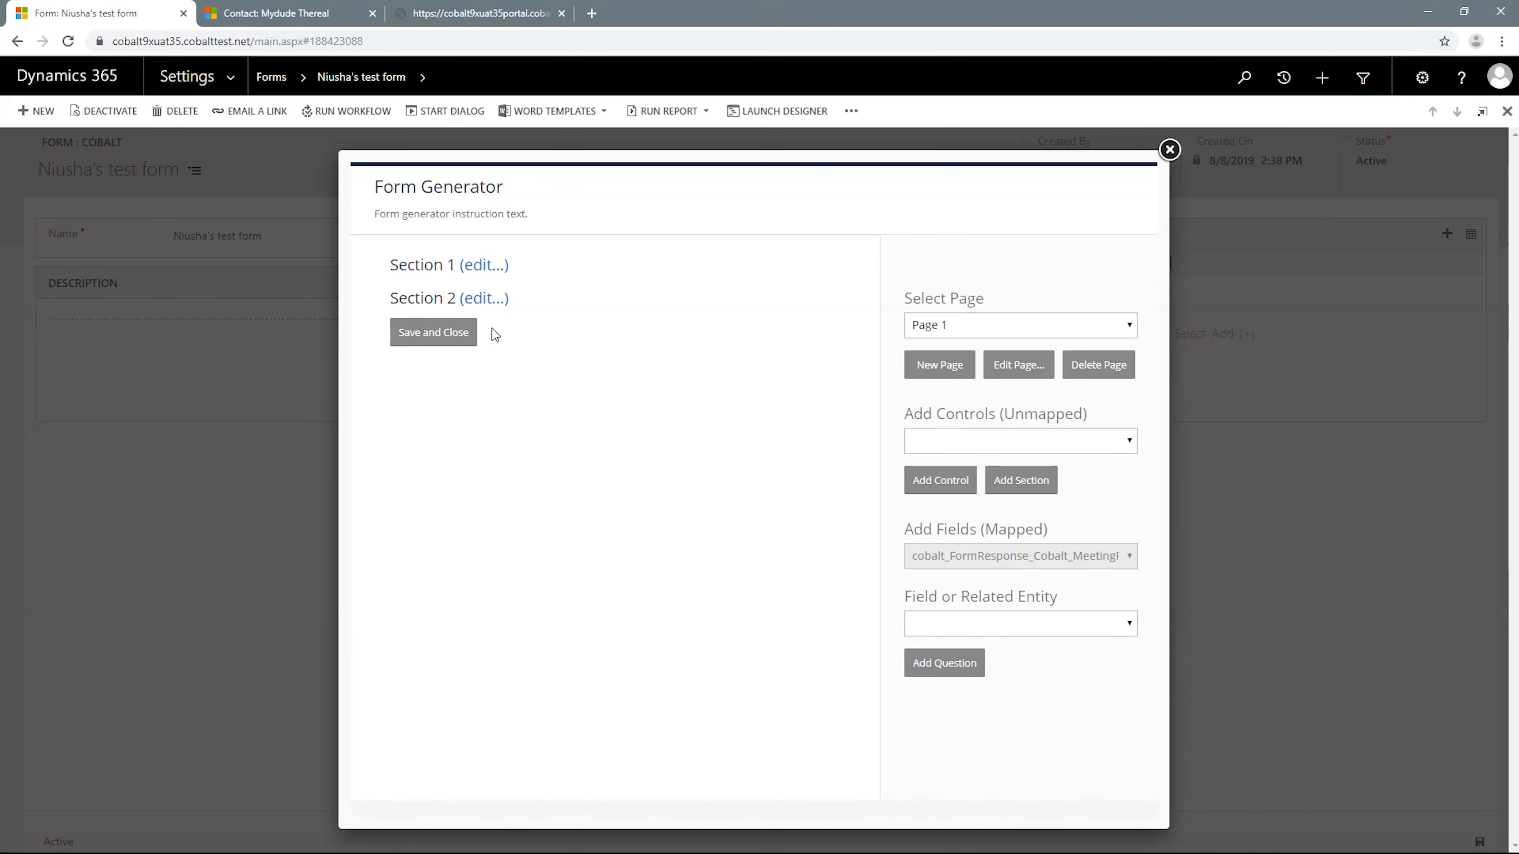